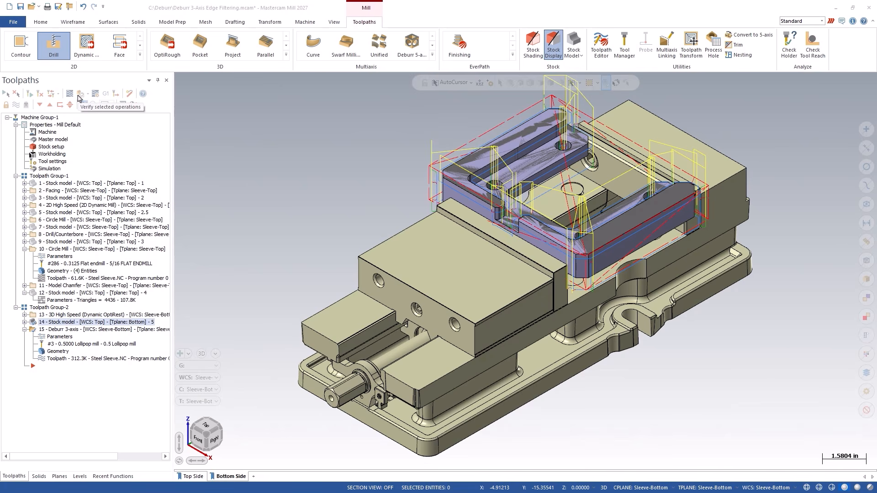
# Step: Verify the Deburr 3-axis toolpath with stock and workholding by running the material removal simulation
pyautogui.click(77, 98)
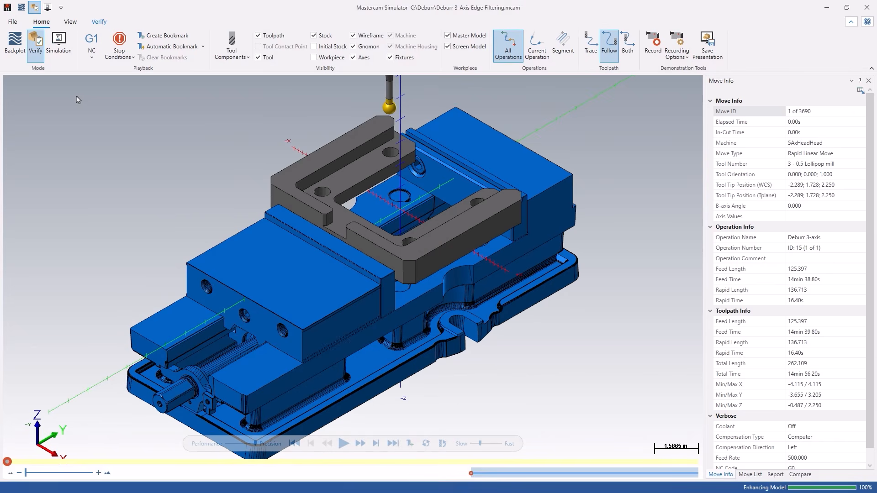
pyautogui.click(343, 443)
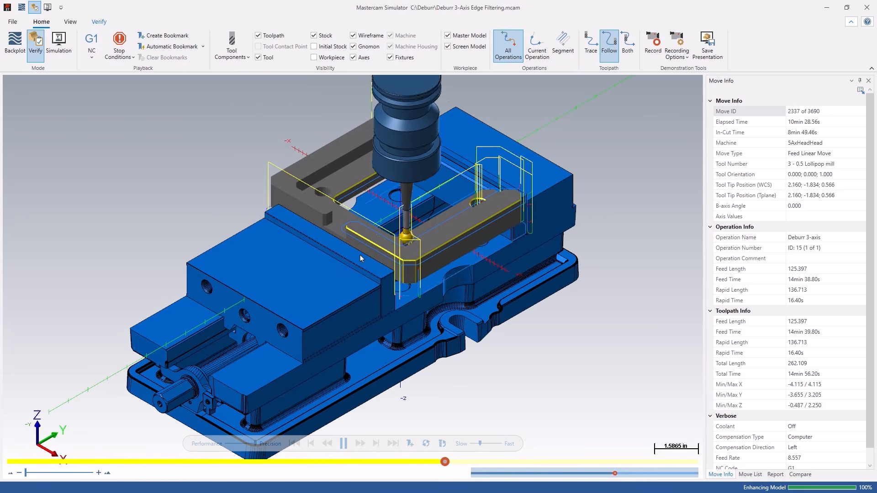
pyautogui.moveTo(360, 255)
pyautogui.mouseDown(button='middle')
pyautogui.moveTo(354, 287)
pyautogui.moveTo(357, 257)
pyautogui.mouseUp(button='middle')
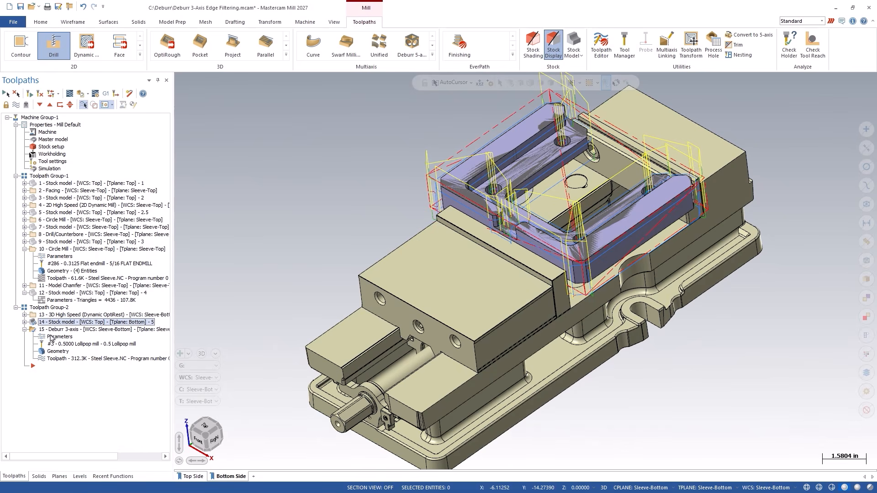
# Step: Set edge filtering of the Deburr 3-axis operation to Exclude both vertical edges and circular hole edges, and regenerate its toolpath
pyautogui.click(51, 332)
pyautogui.click(74, 336)
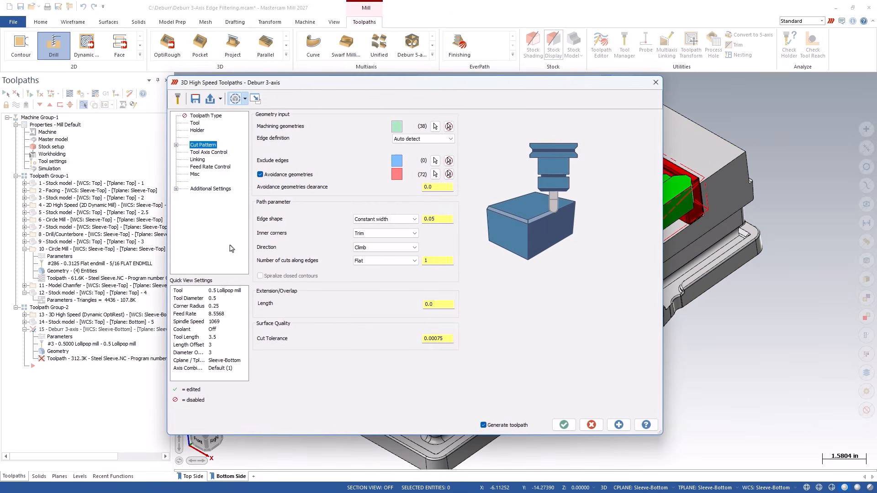
pyautogui.click(434, 161)
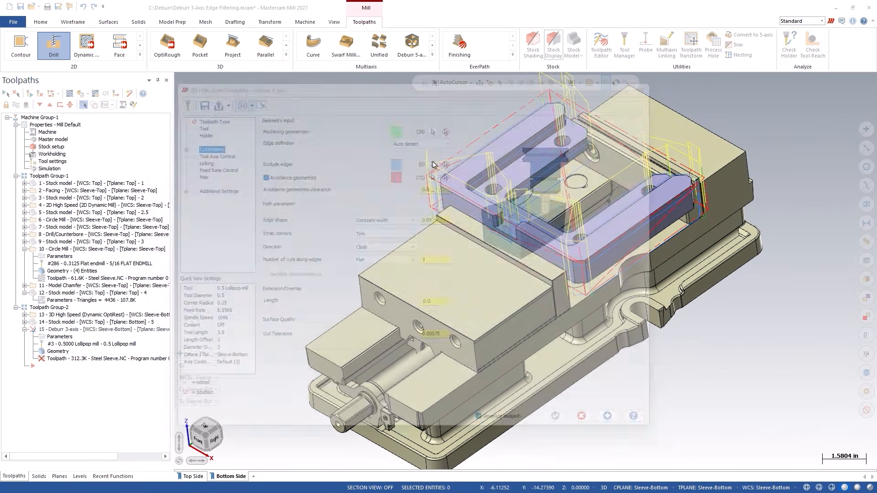
pyautogui.click(109, 383)
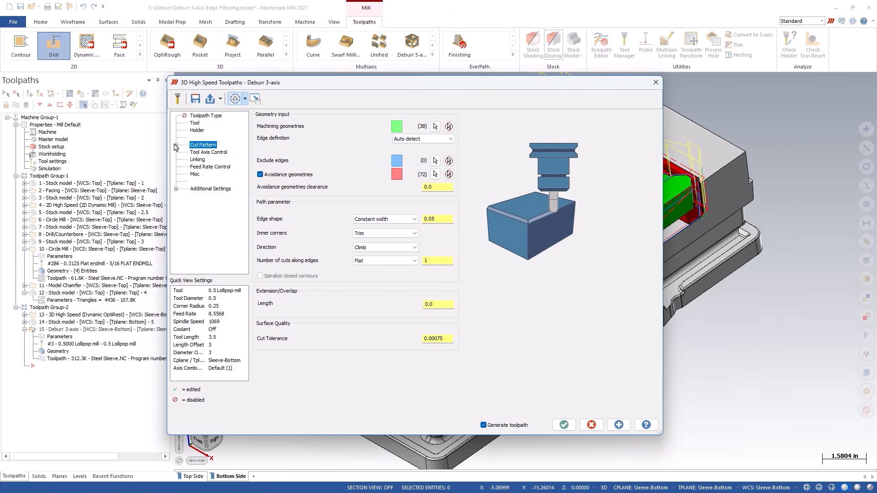
pyautogui.click(175, 145)
pyautogui.click(213, 153)
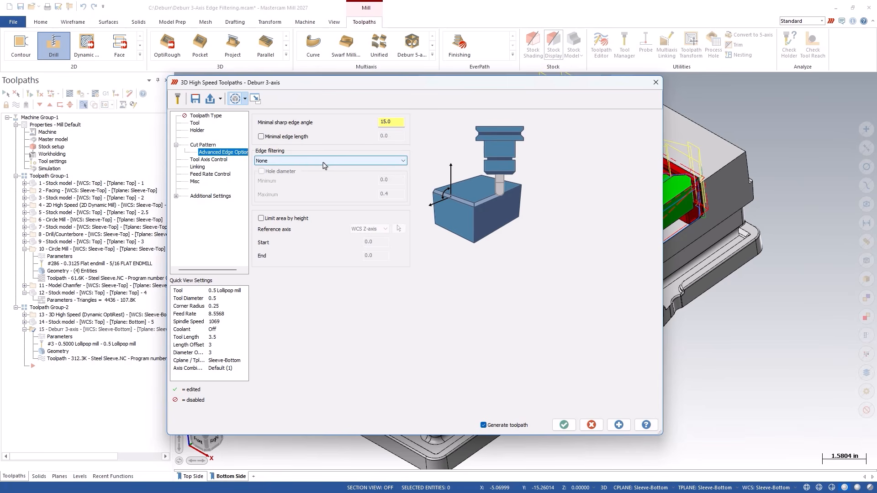
pyautogui.click(327, 161)
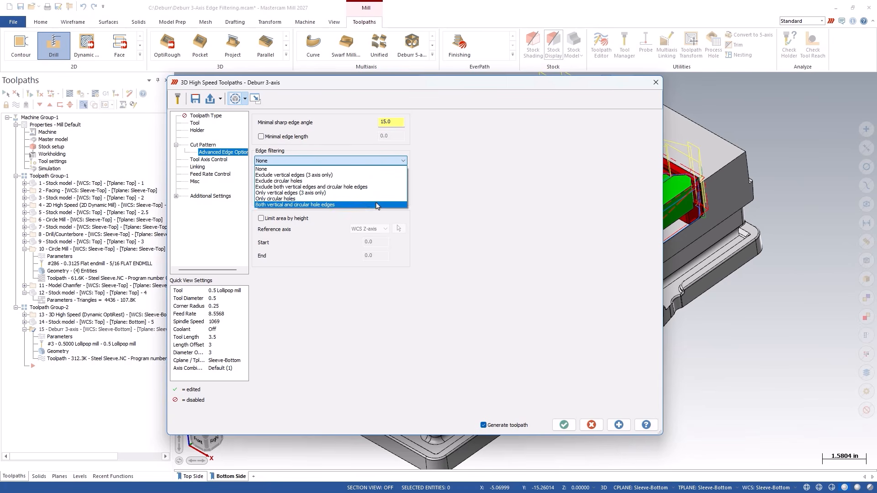
pyautogui.click(366, 187)
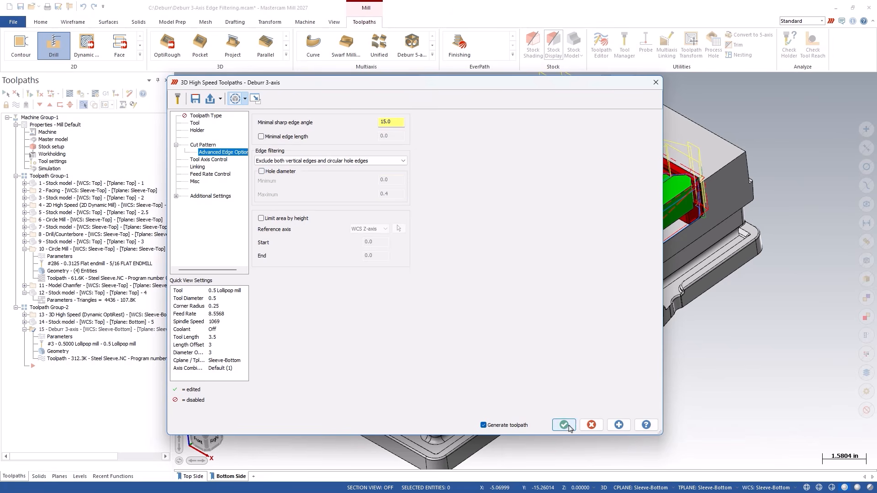
pyautogui.click(569, 426)
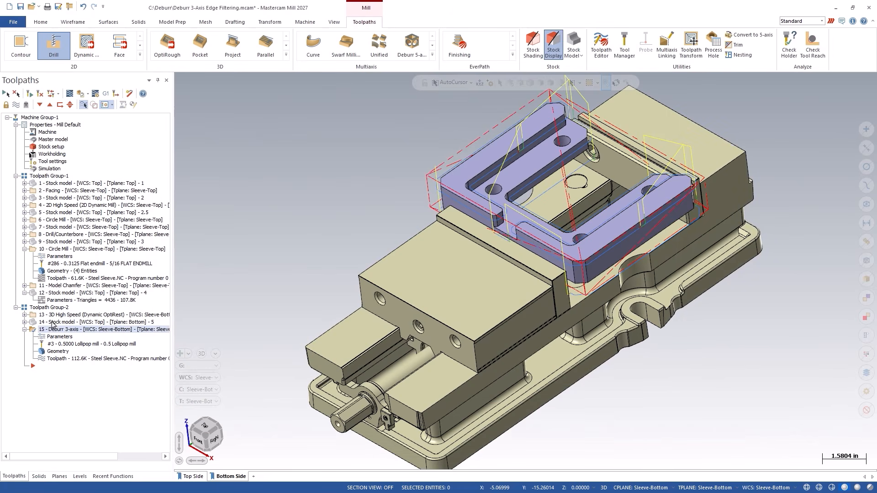
# Step: Play the verification of the edge-filtered deburr toolpath together with the preceding stock model
pyautogui.click(51, 323)
pyautogui.click(78, 95)
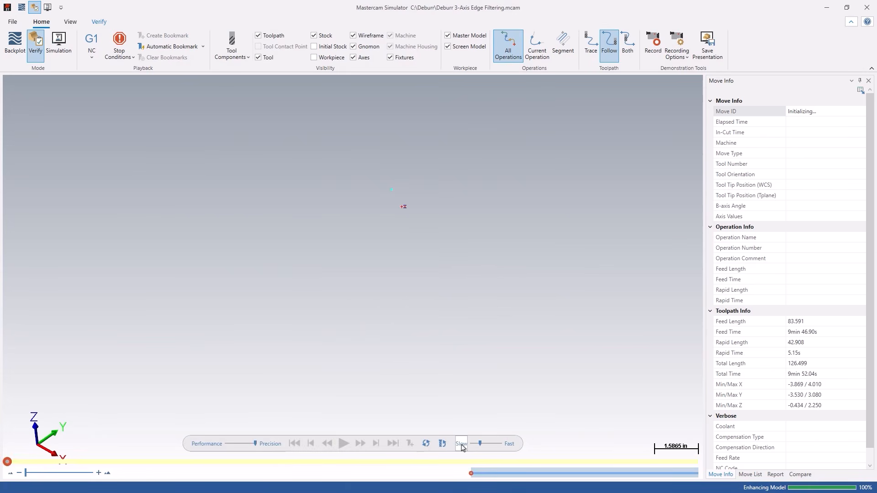
pyautogui.click(344, 444)
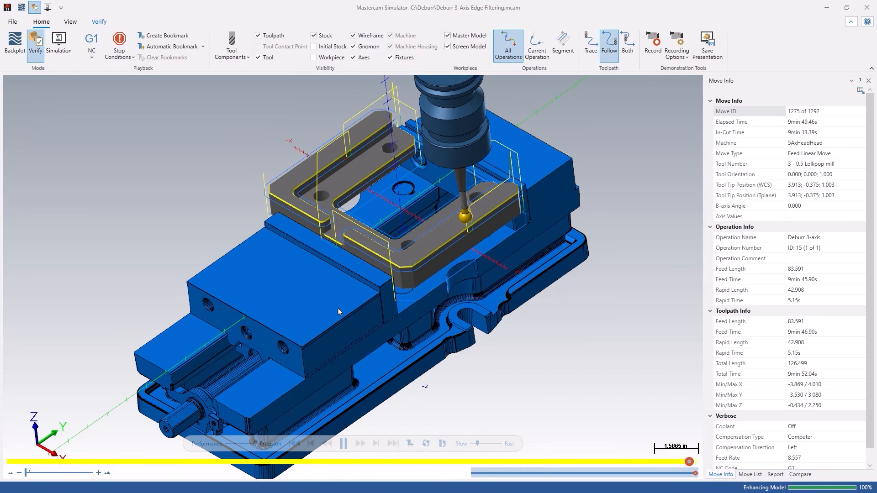
pyautogui.moveTo(337, 303)
pyautogui.mouseDown(button='middle')
pyautogui.moveTo(356, 301)
pyautogui.moveTo(334, 297)
pyautogui.mouseUp(button='middle')
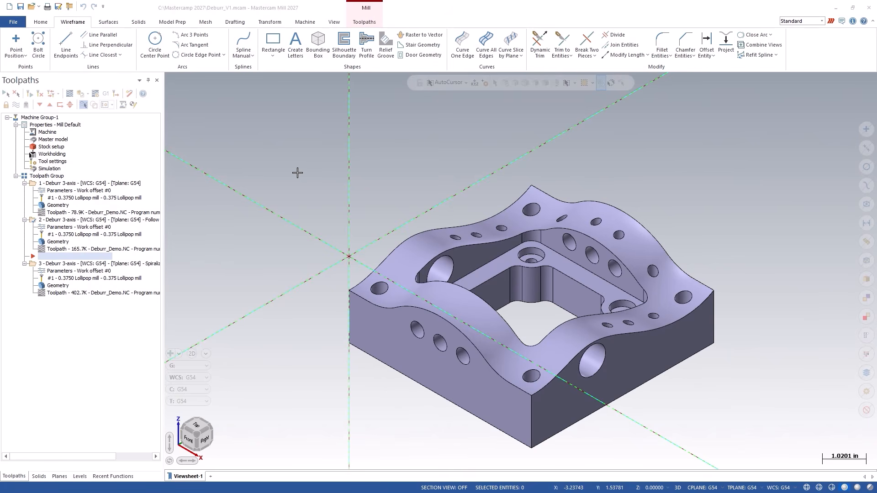
# Step: Review the cutting direction options in the first Deburr 3-axis operation of Deburr_V1 and close its parameters without changes
pyautogui.click(57, 194)
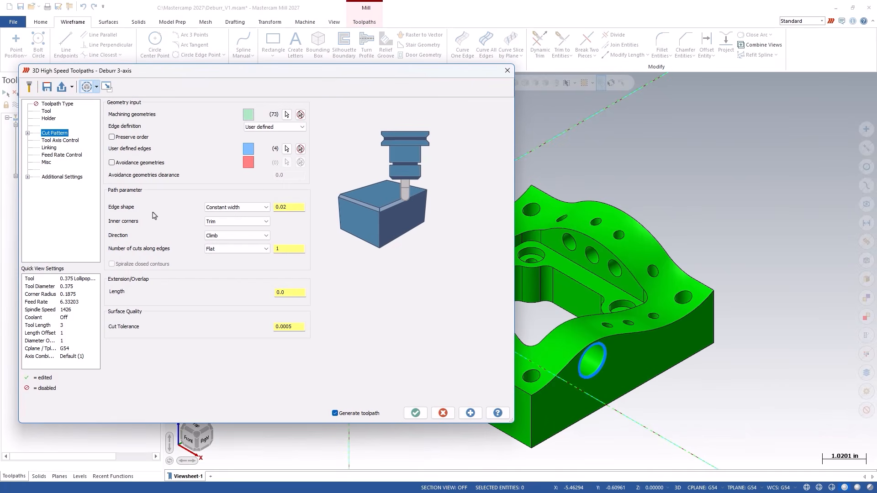
pyautogui.click(248, 240)
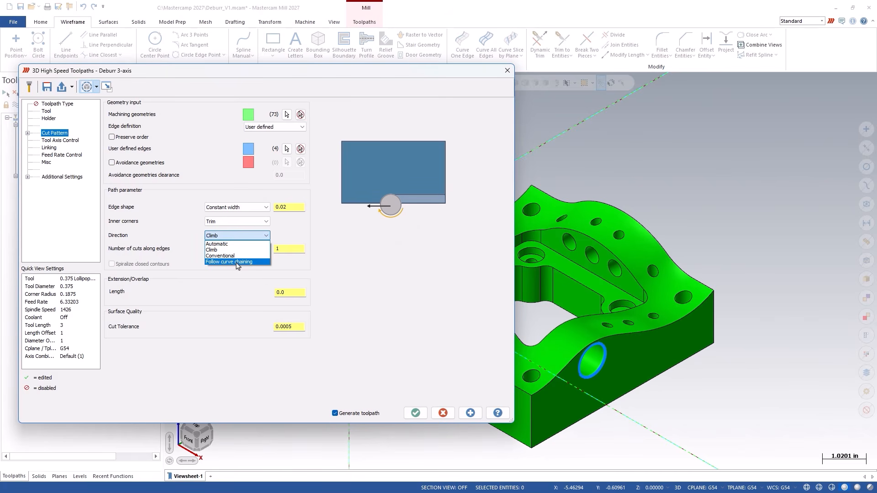
pyautogui.click(447, 420)
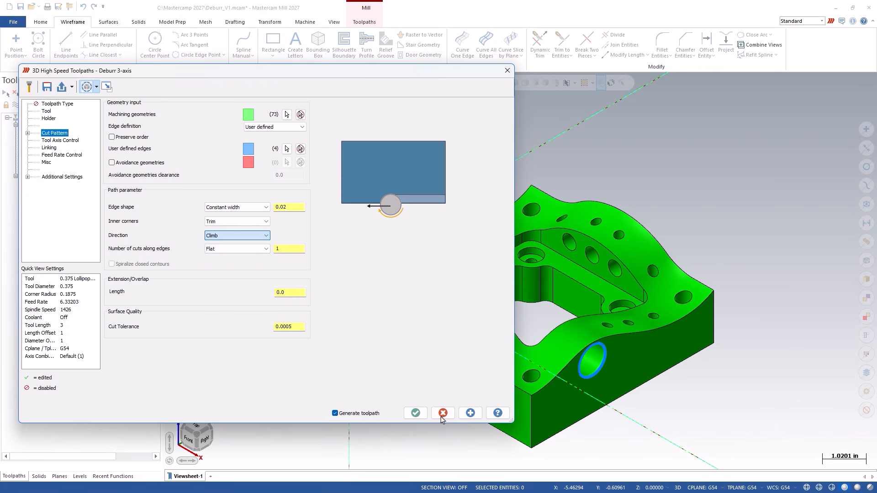
pyautogui.click(442, 415)
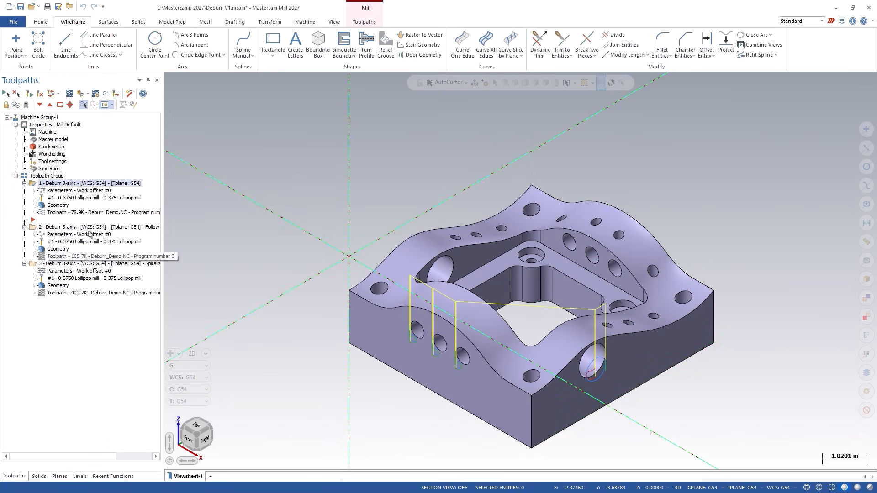
# Step: Backplot the first deburr operation, stepping the tool through its initial moves around the large side hole
pyautogui.click(63, 214)
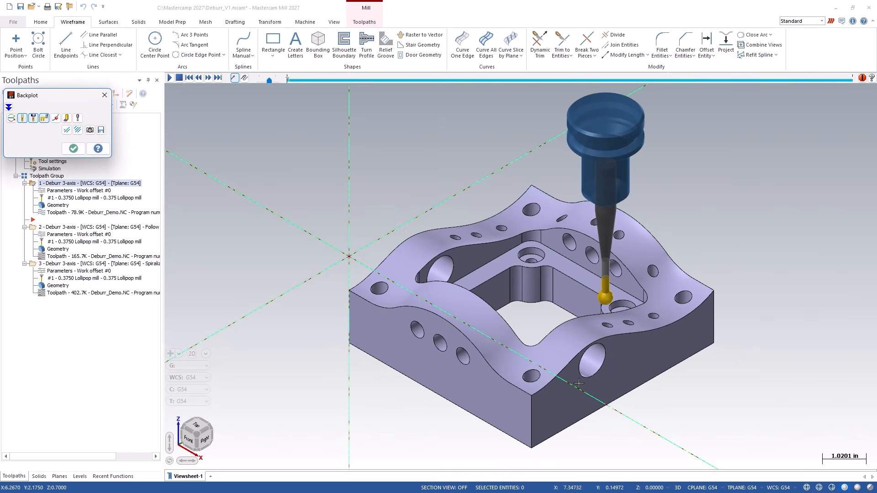
pyautogui.scroll(3, 613, 409)
pyautogui.scroll(6, 567, 348)
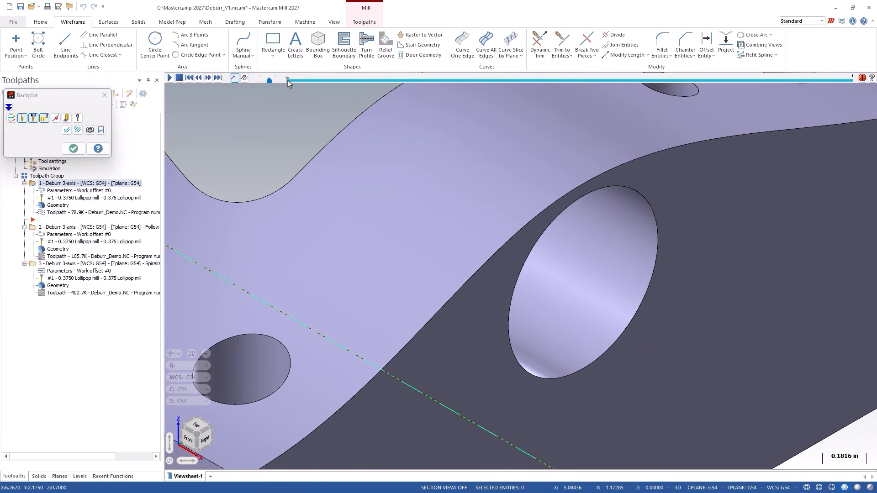
pyautogui.moveTo(288, 80); pyautogui.dragTo(320, 124)
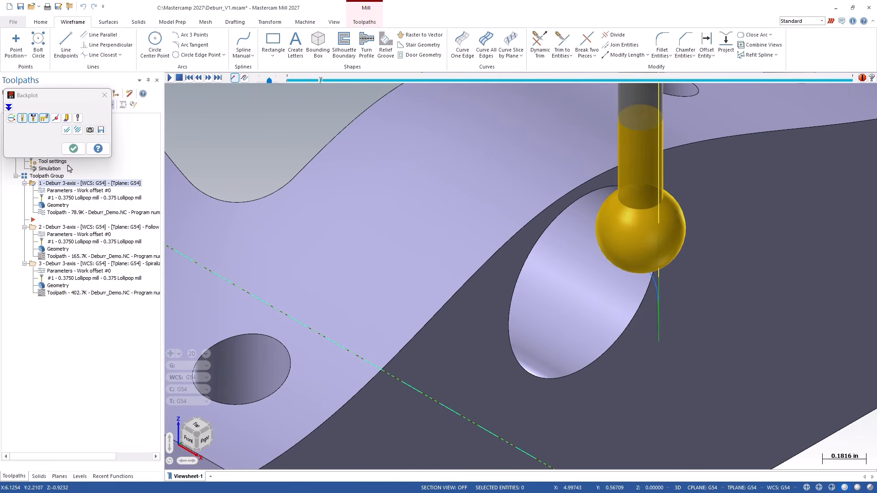
pyautogui.click(70, 151)
# Step: Change the first deburr operation's cutting direction to Automatic and regenerate the toolpath
pyautogui.click(52, 191)
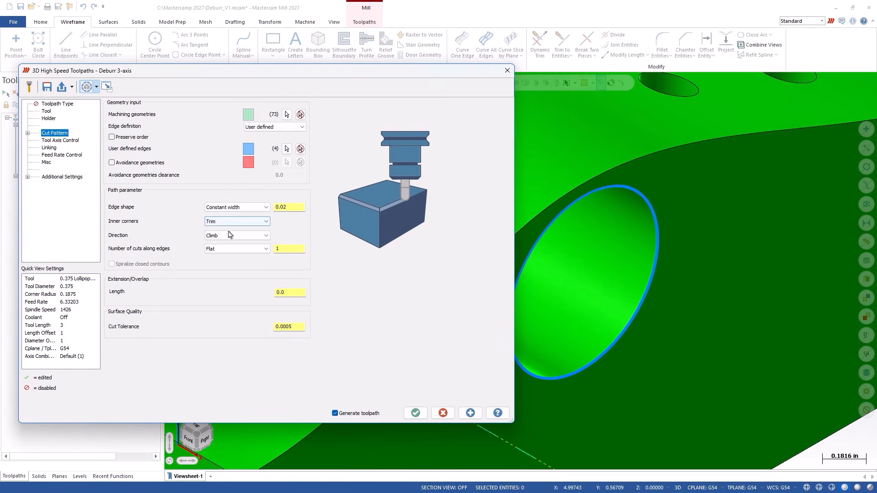
pyautogui.click(230, 235)
pyautogui.click(228, 247)
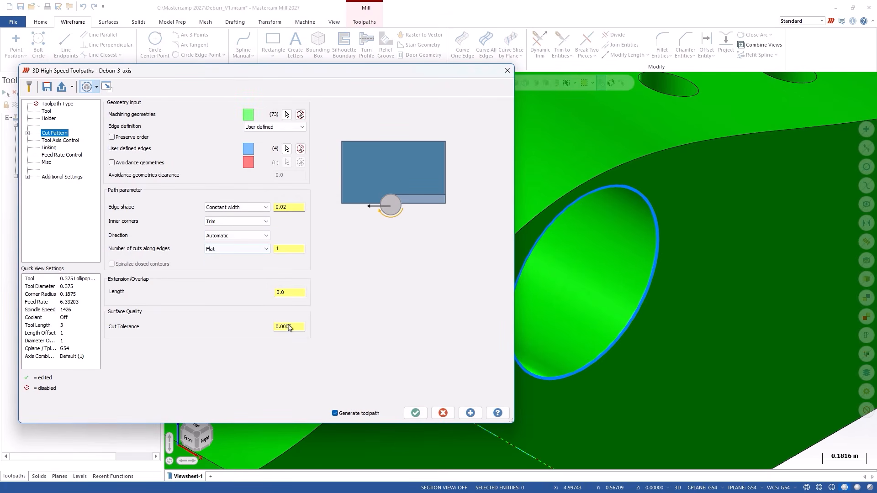
pyautogui.click(416, 413)
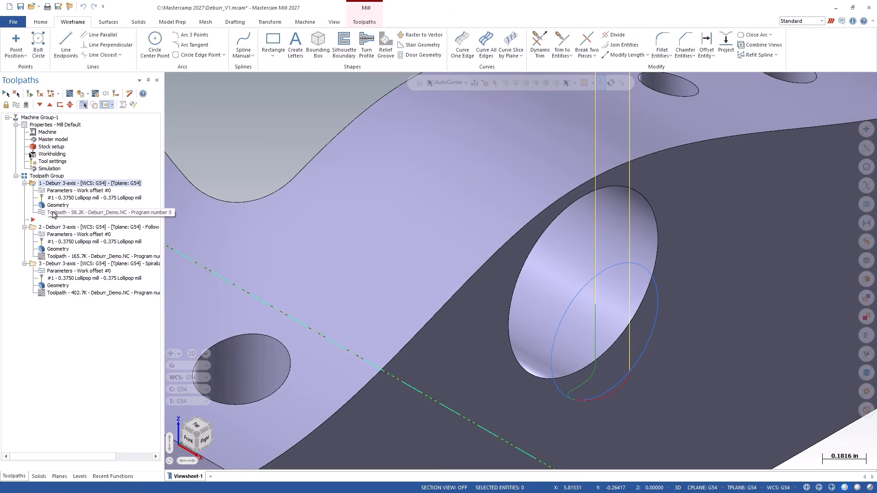
# Step: Backplot the regenerated first operation through to its end to check the motion at the large side hole
pyautogui.click(53, 214)
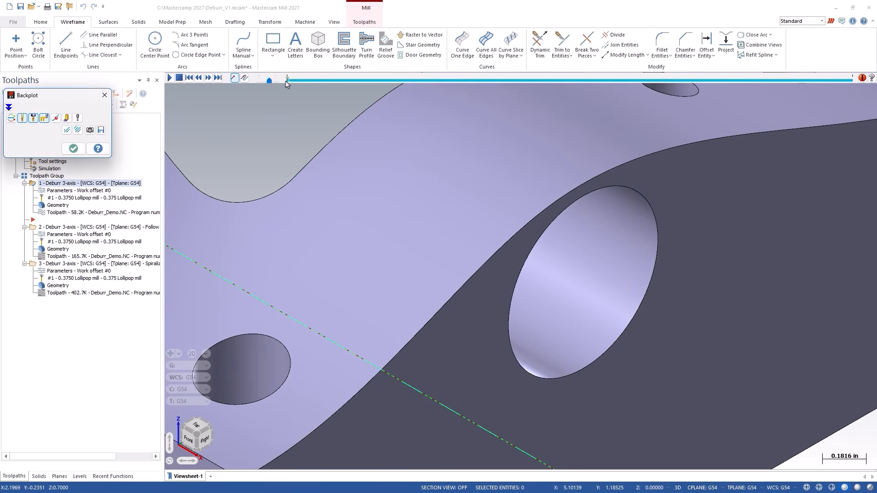
pyautogui.moveTo(286, 80); pyautogui.dragTo(295, 80)
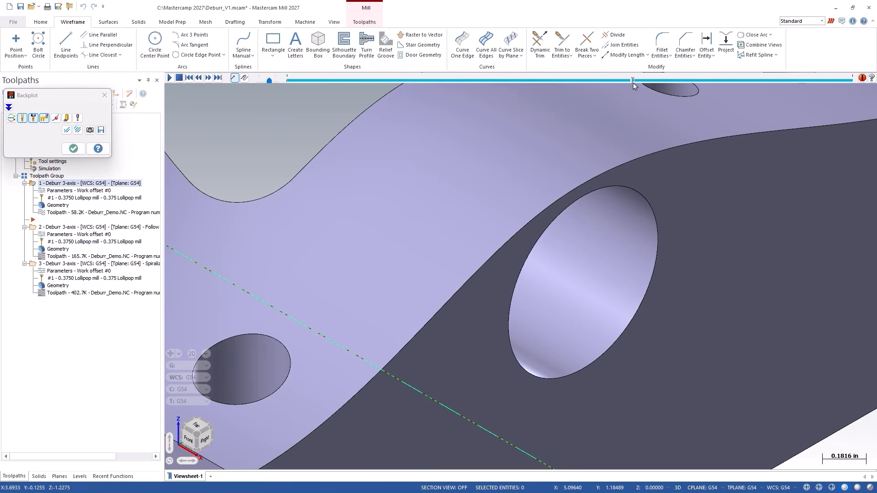
pyautogui.moveTo(661, 82); pyautogui.dragTo(856, 81)
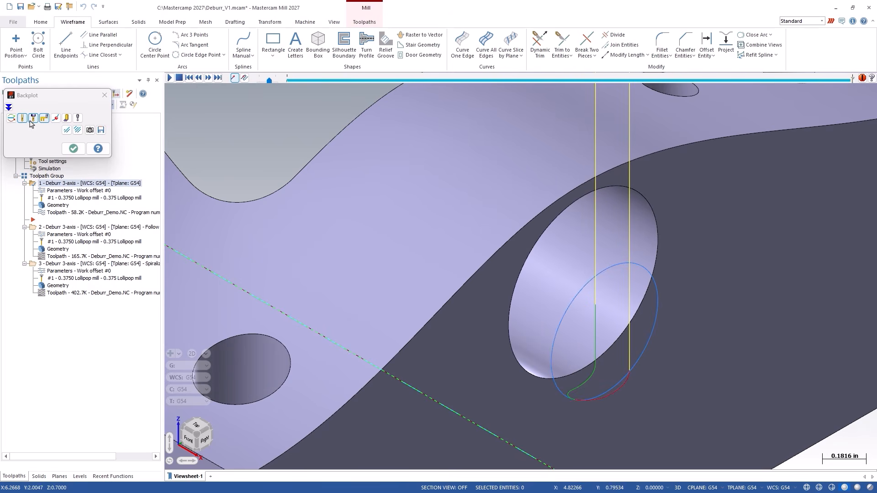
pyautogui.click(73, 148)
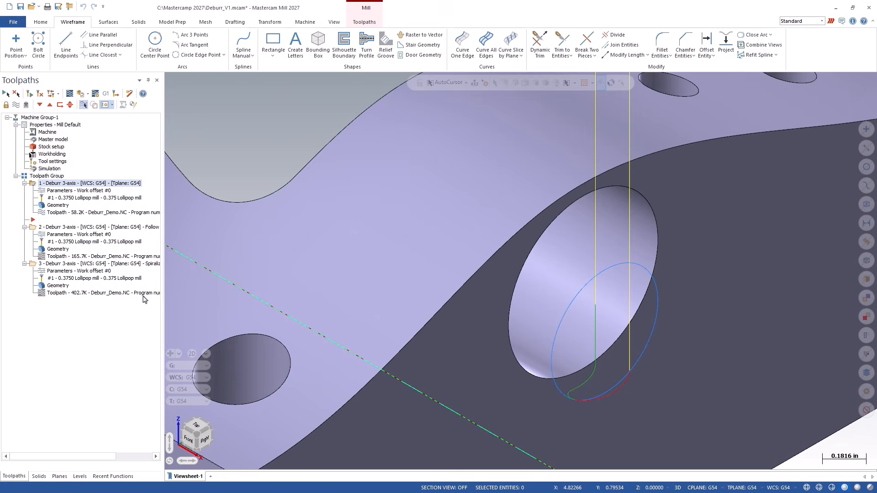
# Step: Show the cutting direction options in the cut pattern settings of the second Deburr 3-axis operation
pyautogui.click(186, 480)
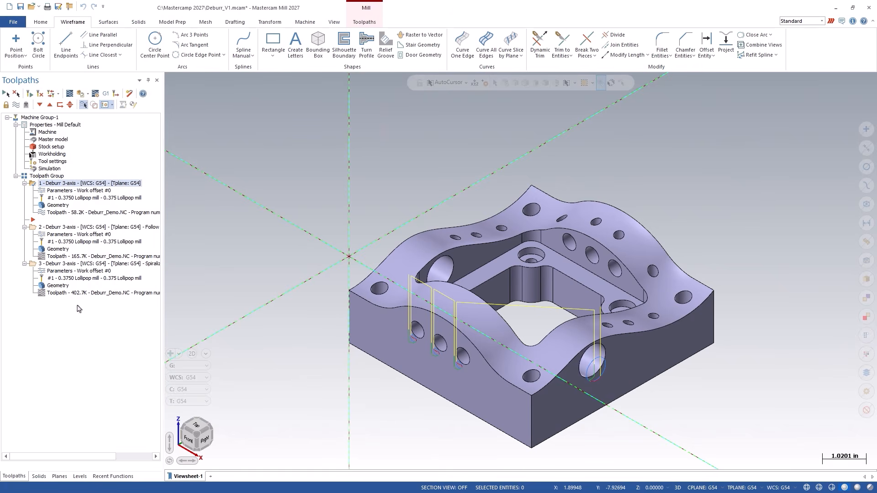
pyautogui.click(50, 228)
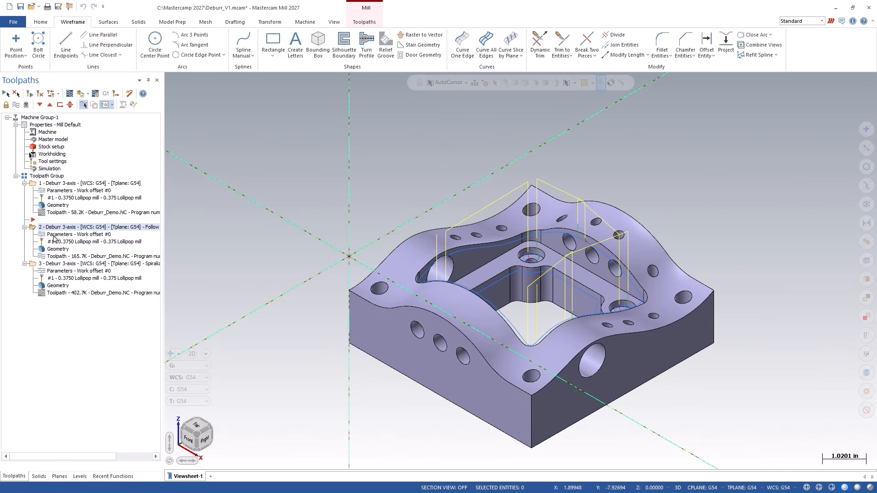
pyautogui.click(55, 235)
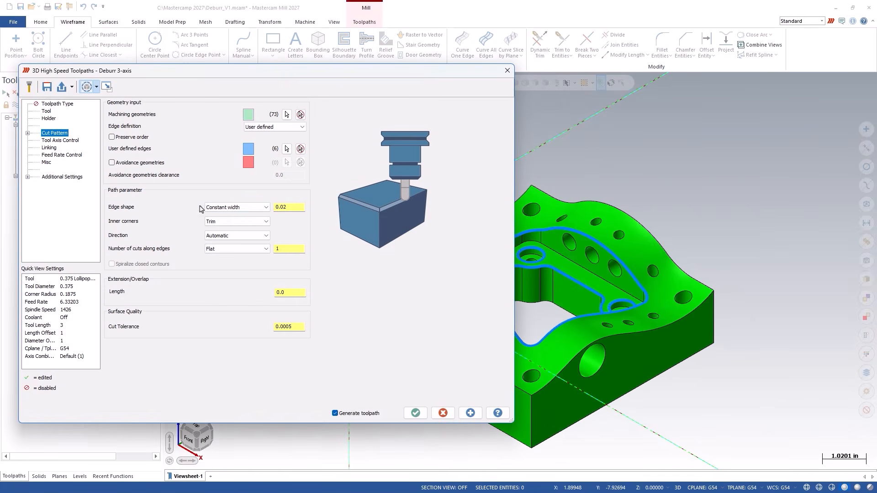
pyautogui.click(239, 236)
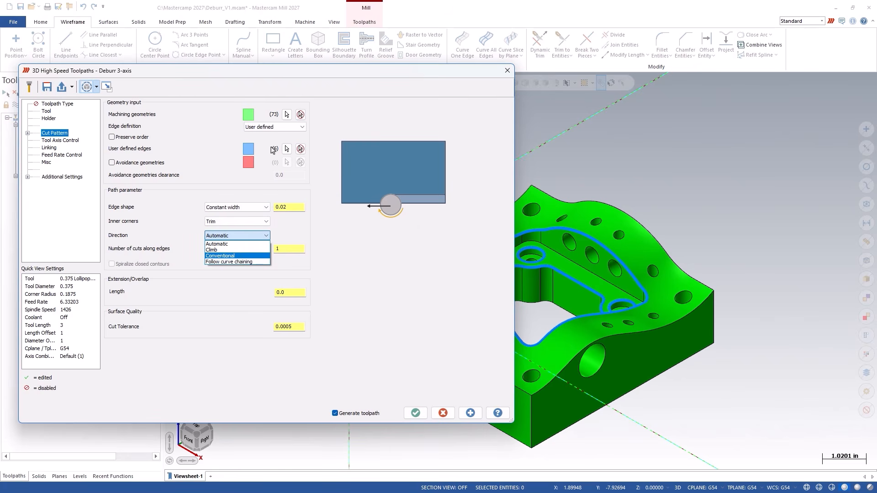
# Step: Inspect the chain directions of the second operation's user-defined edges from the top, and close its parameters without changes
pyautogui.click(287, 151)
pyautogui.click(286, 150)
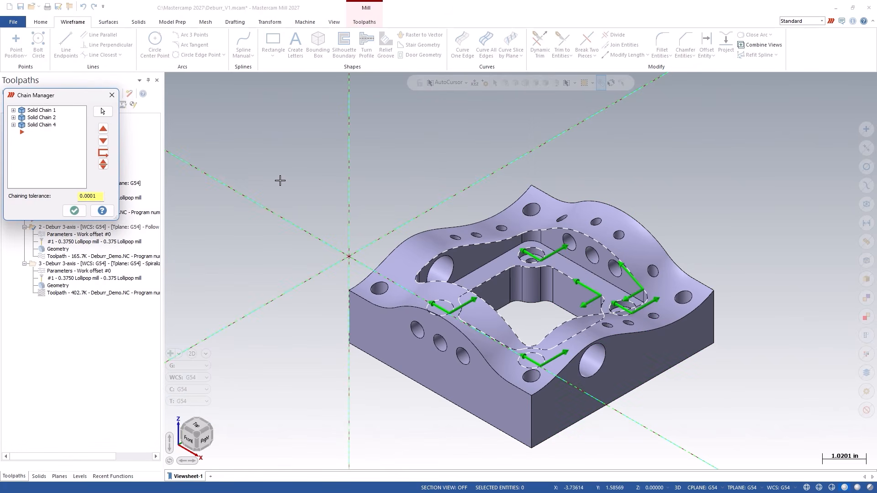
pyautogui.click(200, 424)
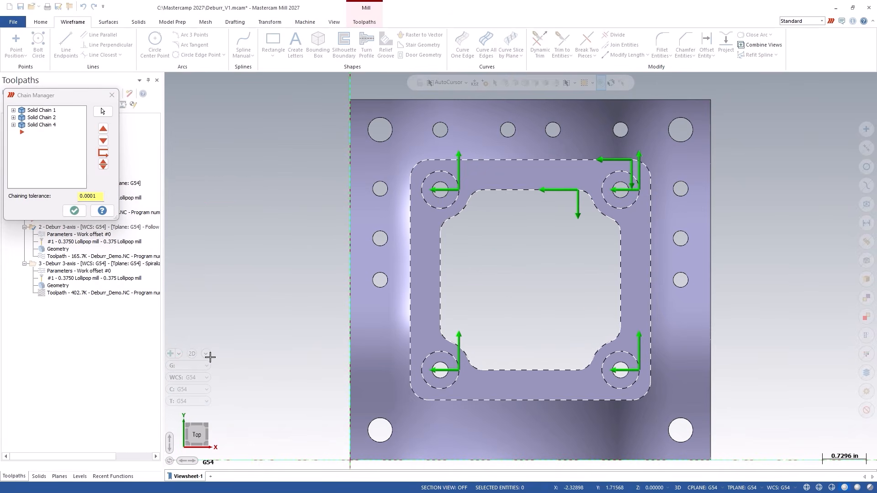
pyautogui.click(74, 211)
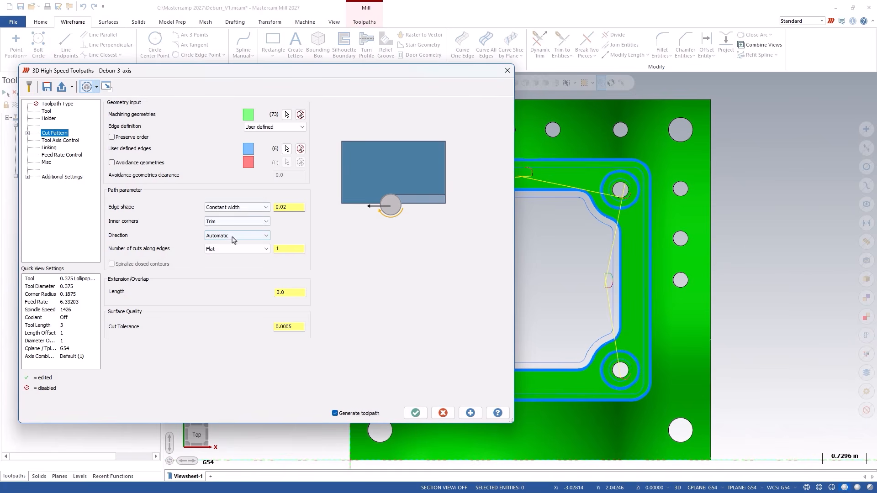
pyautogui.click(443, 416)
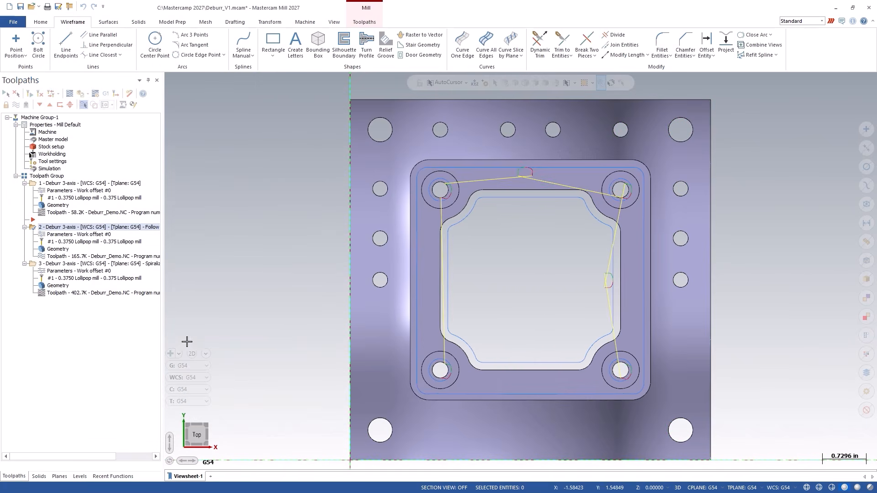
# Step: Backplot the second deburr operation partway along its edges to check the cutting direction, and close the backplot
pyautogui.click(58, 256)
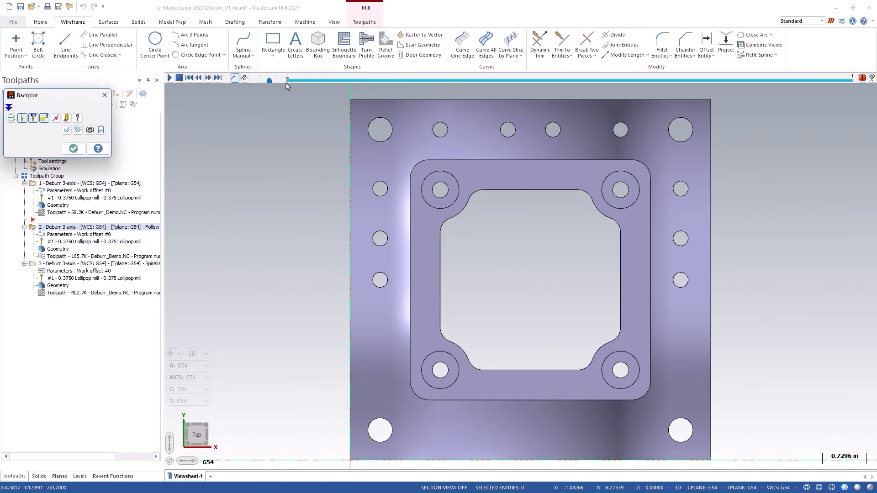
pyautogui.moveTo(287, 86); pyautogui.dragTo(701, 170)
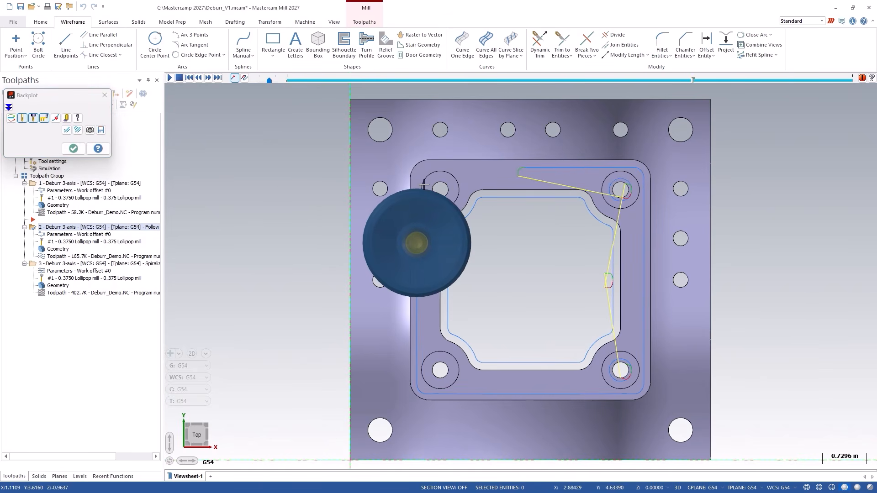
pyautogui.click(73, 148)
# Step: Set the second deburr operation's cutting direction to Follow curve chaining and regenerate the toolpath
pyautogui.click(122, 237)
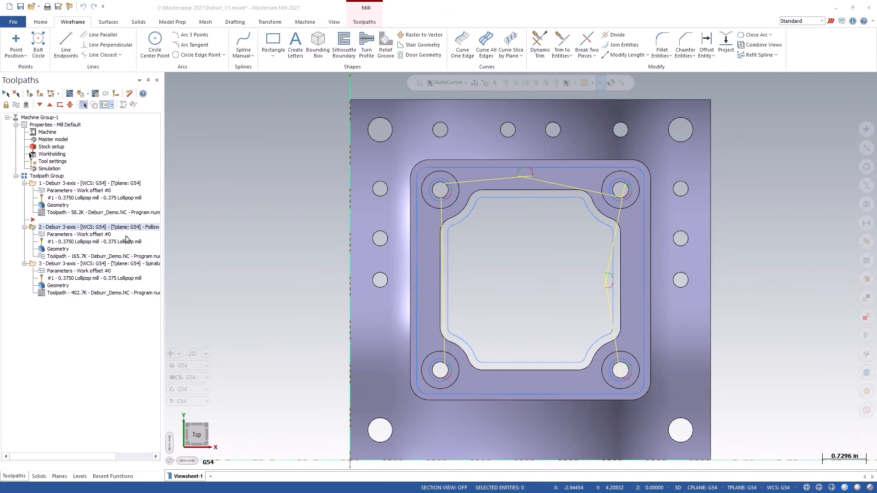
pyautogui.click(230, 236)
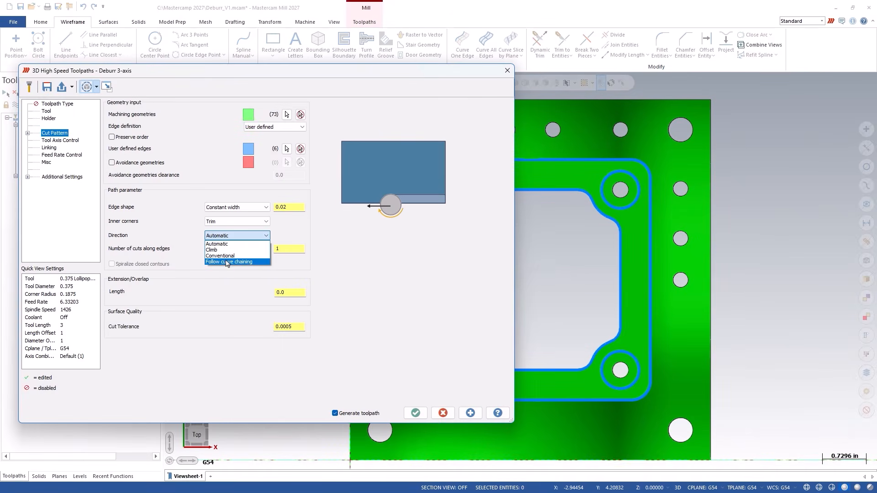
pyautogui.click(229, 262)
pyautogui.click(415, 413)
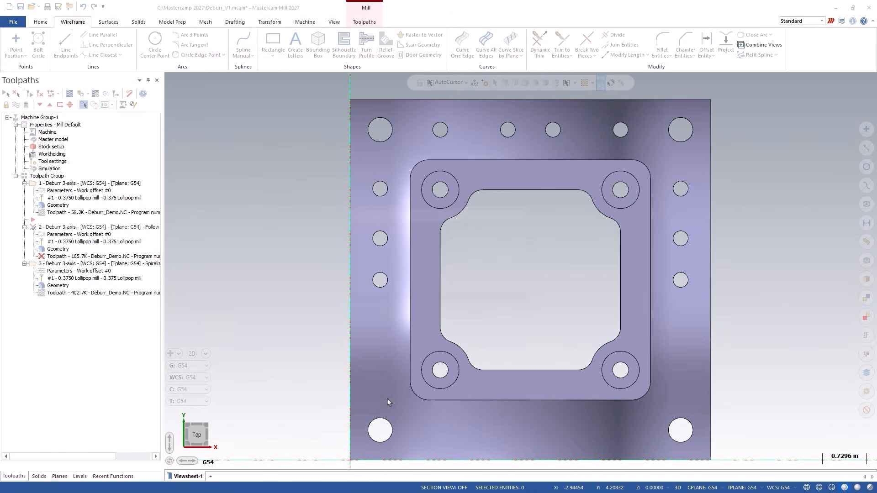
# Step: Backplot the regenerated second operation from the top to check that the motion follows the chain directions
pyautogui.click(54, 258)
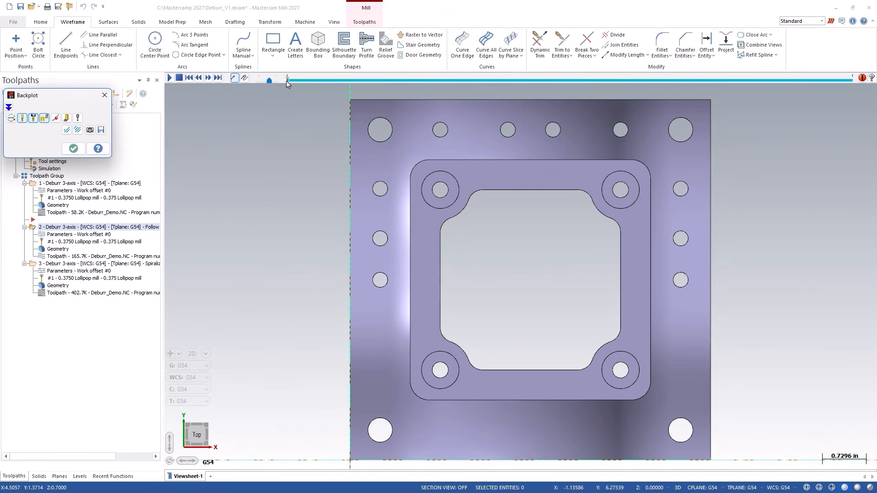
pyautogui.moveTo(288, 80); pyautogui.dragTo(668, 106)
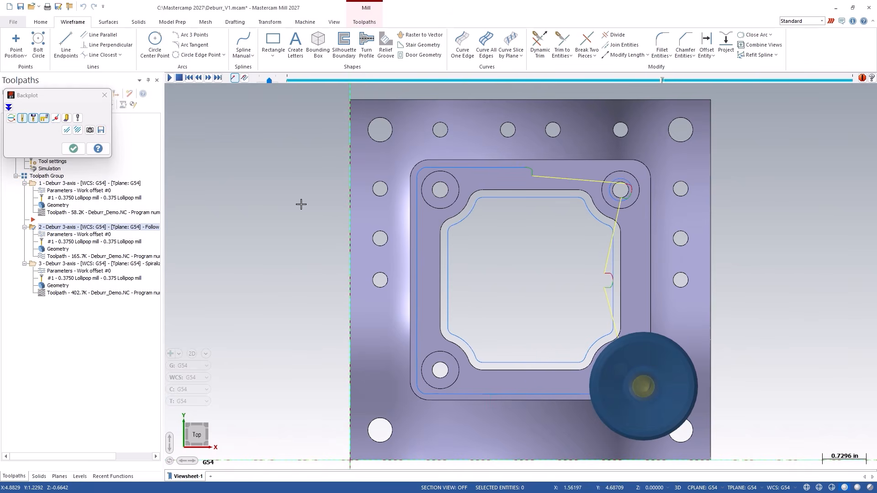
pyautogui.click(75, 153)
# Step: From an isometric view, review the order of the second operation's user-defined edge chains, including the loops of Solid Chain 4
pyautogui.click(184, 480)
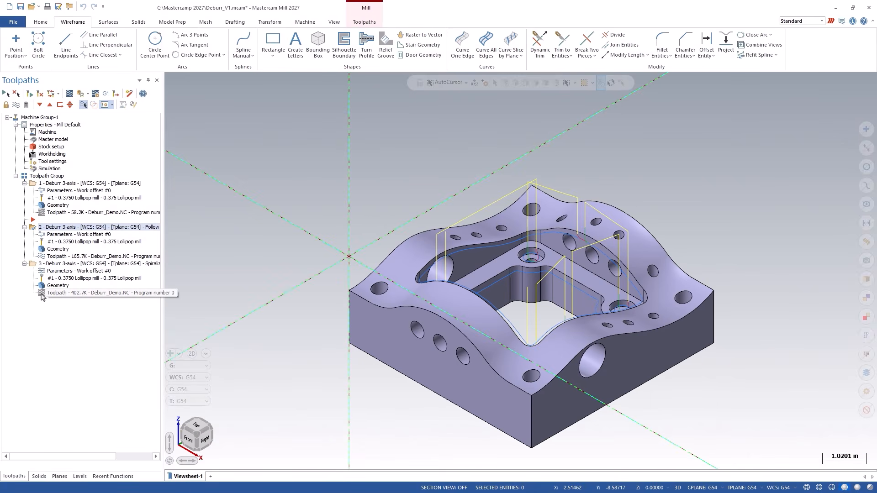
pyautogui.click(52, 235)
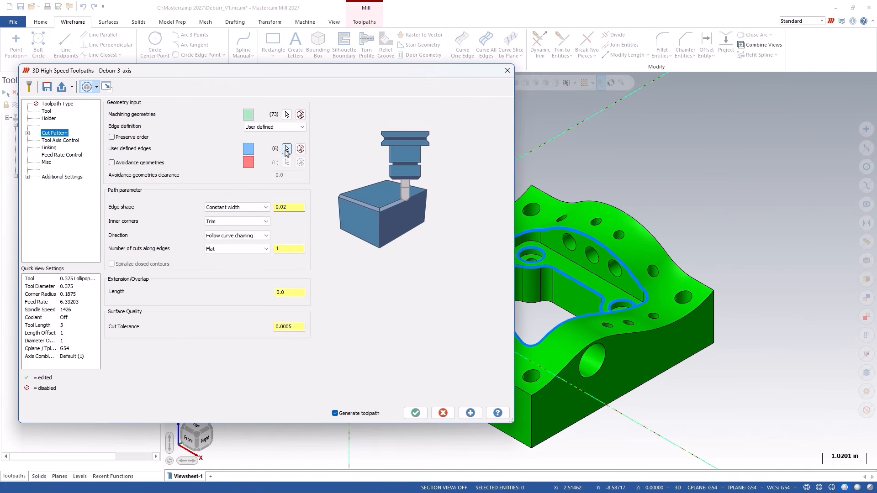
pyautogui.click(286, 149)
pyautogui.scroll(4, 494, 356)
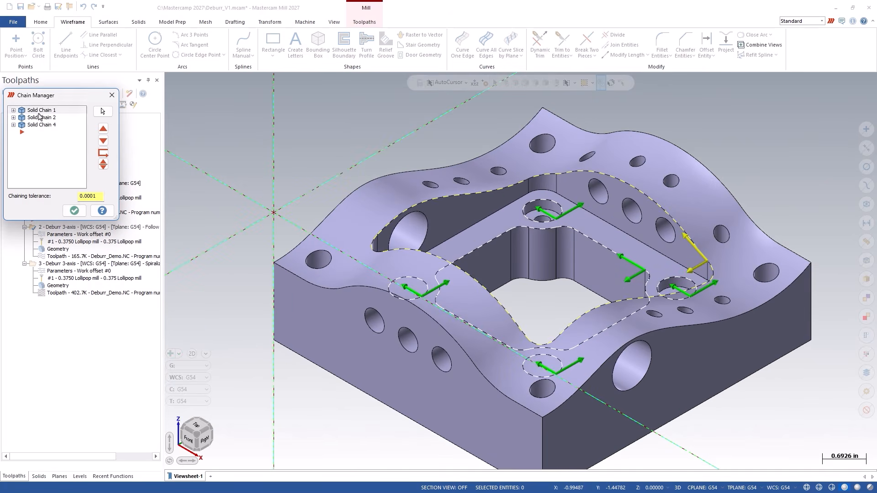
pyautogui.click(38, 117)
pyautogui.click(36, 125)
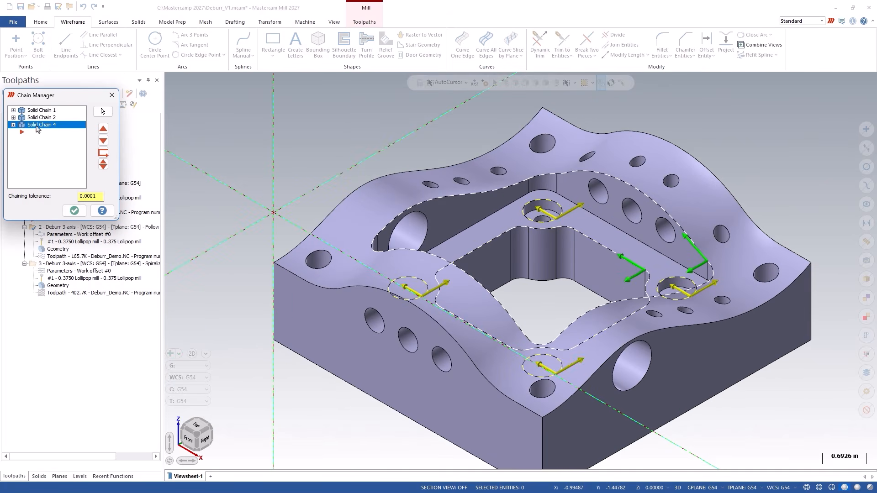
pyautogui.click(14, 126)
pyautogui.click(41, 132)
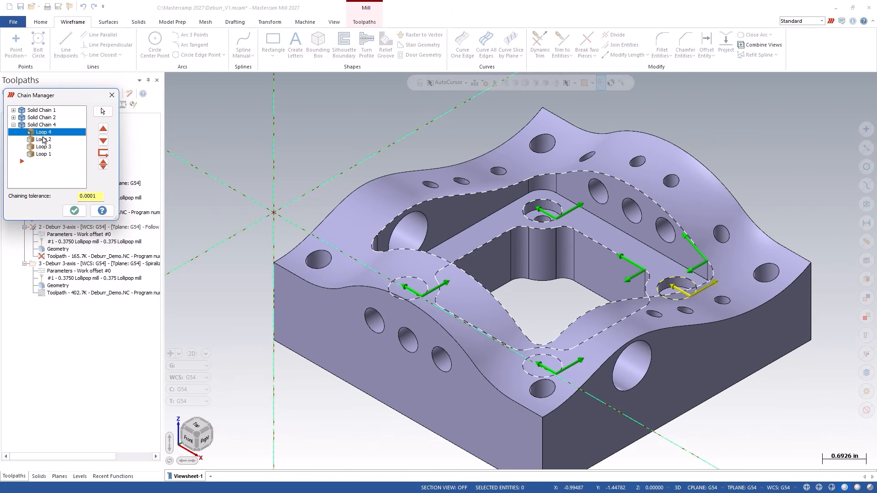
pyautogui.click(74, 210)
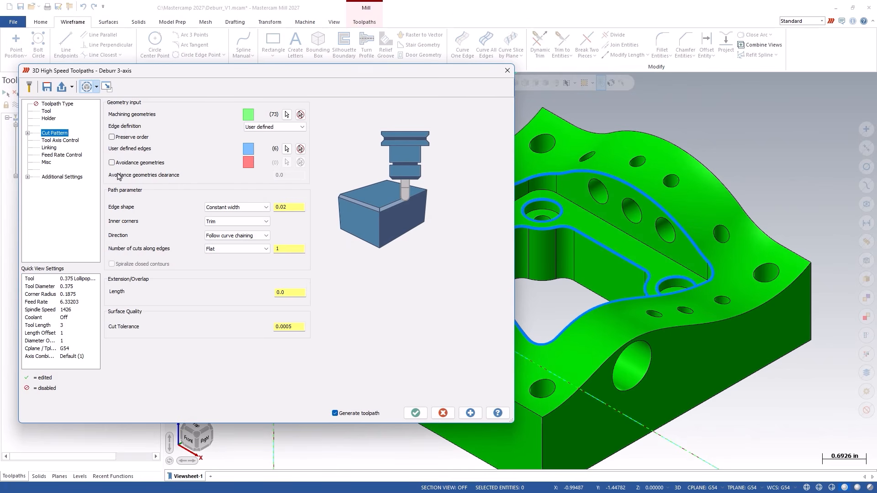
# Step: Enable Preserve order for the second operation's user-defined edges and regenerate the toolpath
pyautogui.click(111, 137)
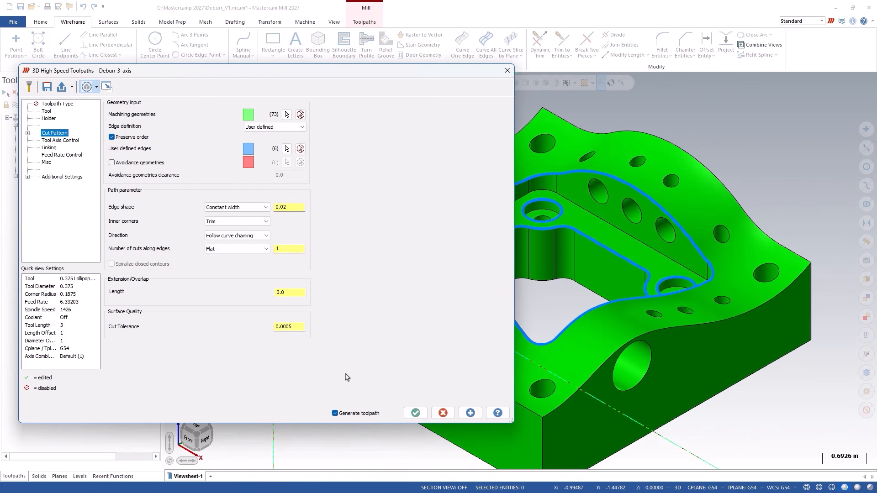
pyautogui.click(410, 415)
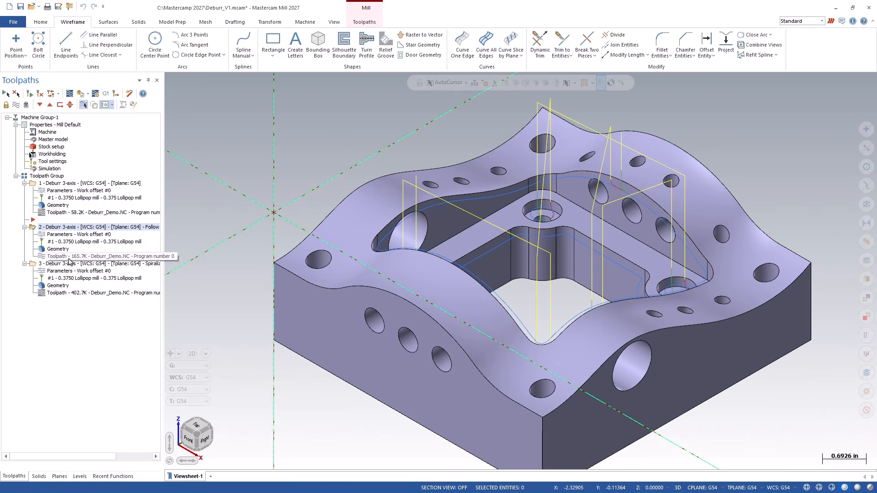
# Step: Backplot the second operation at an adjusted playback speed to check the machining order of the edges
pyautogui.click(70, 93)
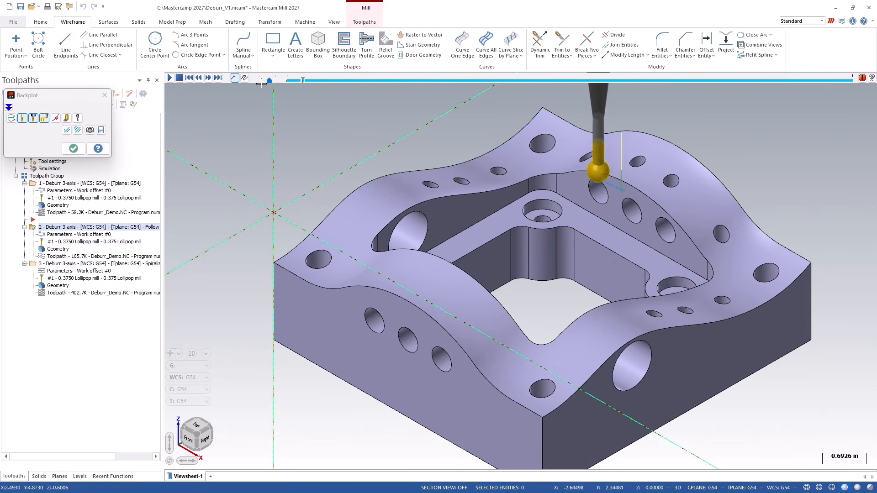
pyautogui.moveTo(269, 81); pyautogui.dragTo(279, 83)
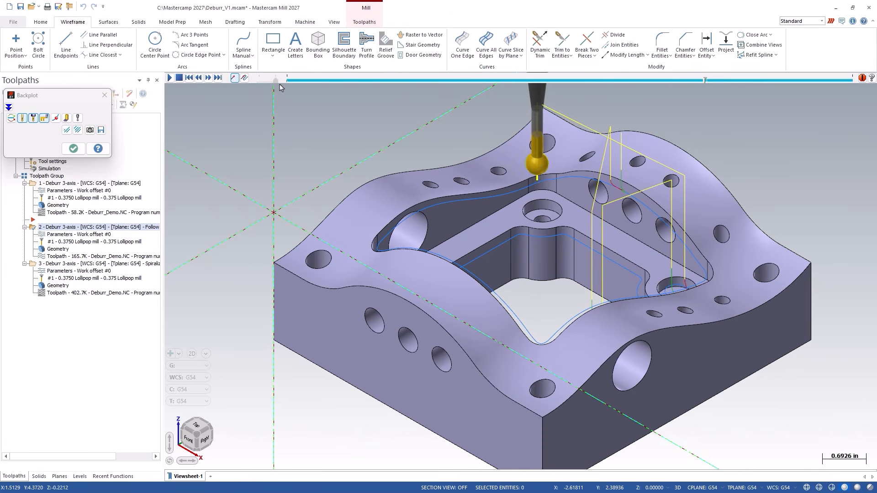
pyautogui.moveTo(279, 84); pyautogui.dragTo(274, 86)
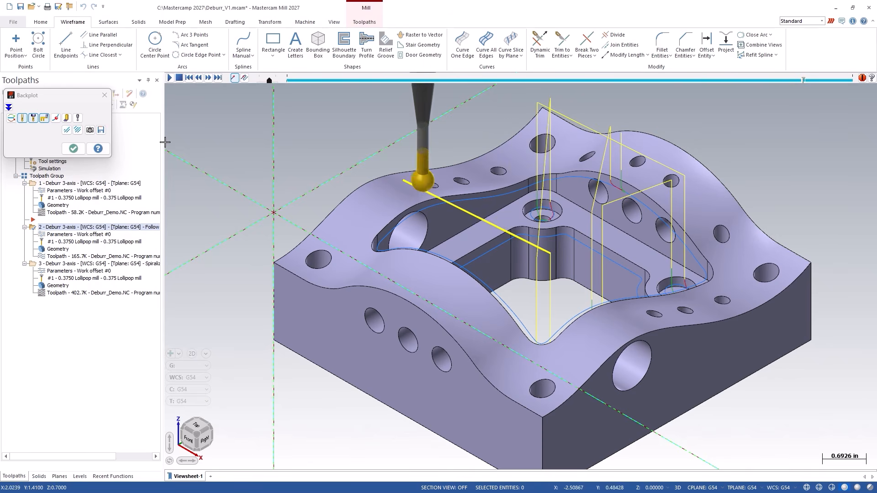
pyautogui.click(73, 148)
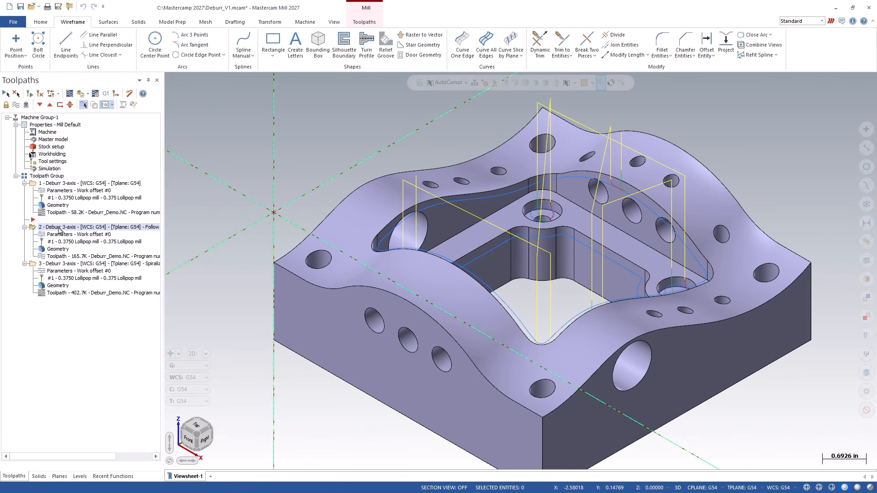
# Step: Play the backplot of the third deburr operation and examine its entry and exit moves between passes up close
pyautogui.click(52, 267)
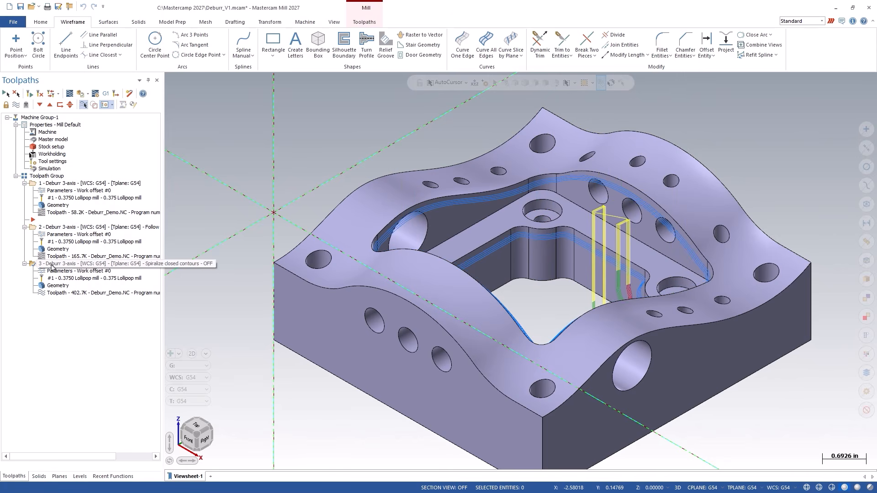
pyautogui.click(57, 293)
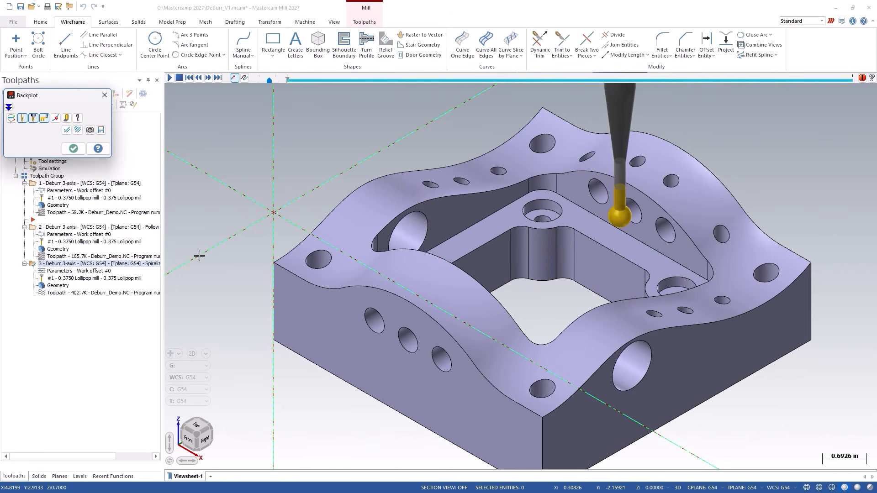
pyautogui.click(169, 78)
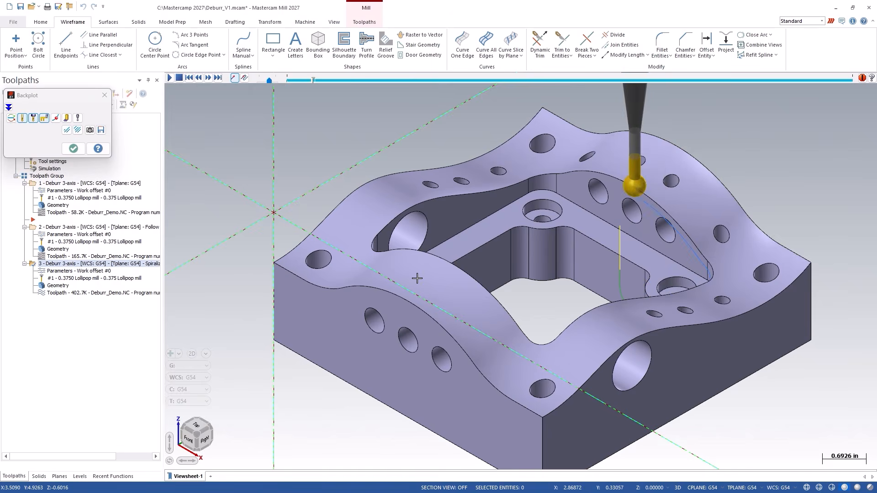
pyautogui.moveTo(417, 277)
pyautogui.mouseDown(button='middle')
pyautogui.moveTo(480, 248)
pyautogui.moveTo(624, 289)
pyautogui.moveTo(658, 315)
pyautogui.moveTo(625, 289)
pyautogui.mouseUp(button='middle')
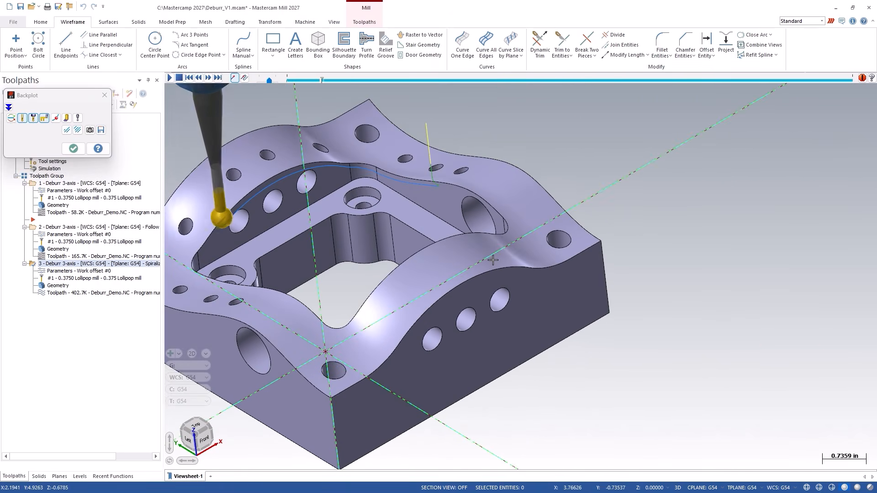
pyautogui.keyDown('shift'); pyautogui.moveTo(418, 205); pyautogui.dragTo(558, 233, button='middle'); pyautogui.keyUp('shift')
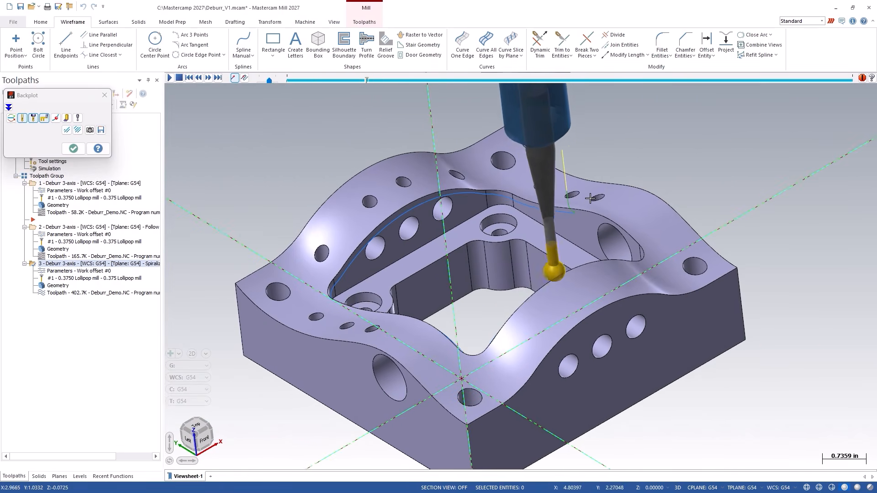
pyautogui.scroll(3, 581, 212)
pyautogui.scroll(10, 580, 212)
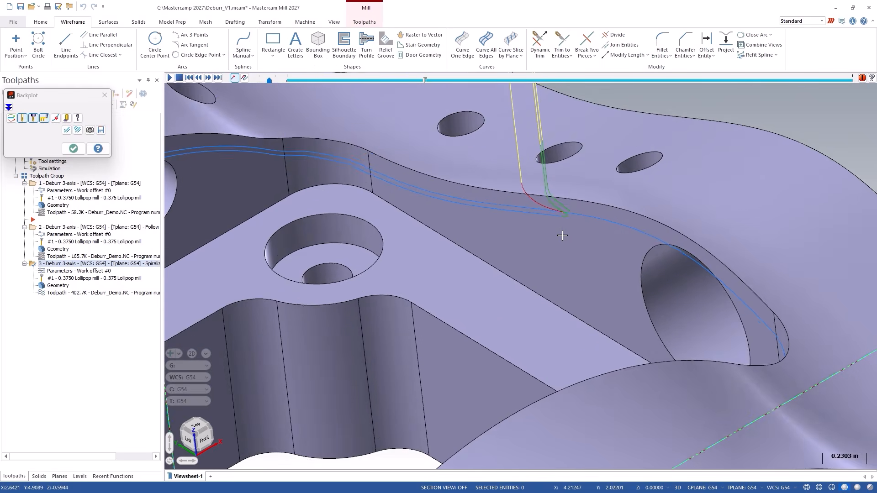
pyautogui.moveTo(563, 239); pyautogui.dragTo(593, 228, button='middle')
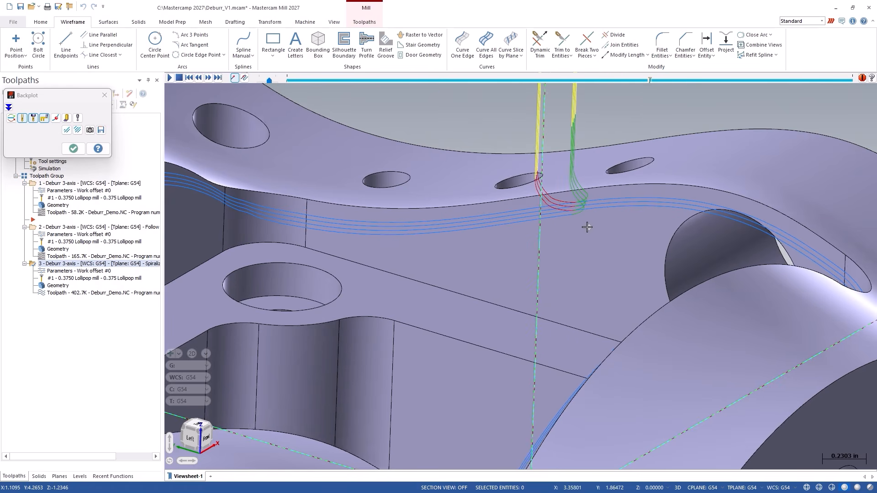
pyautogui.moveTo(589, 228)
pyautogui.mouseDown(button='middle')
pyautogui.moveTo(564, 227)
pyautogui.moveTo(555, 238)
pyautogui.mouseUp(button='middle')
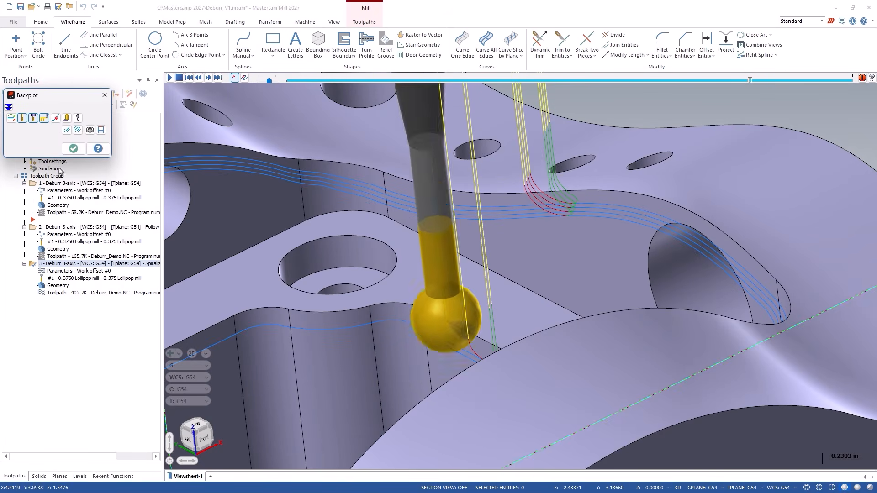
pyautogui.click(74, 149)
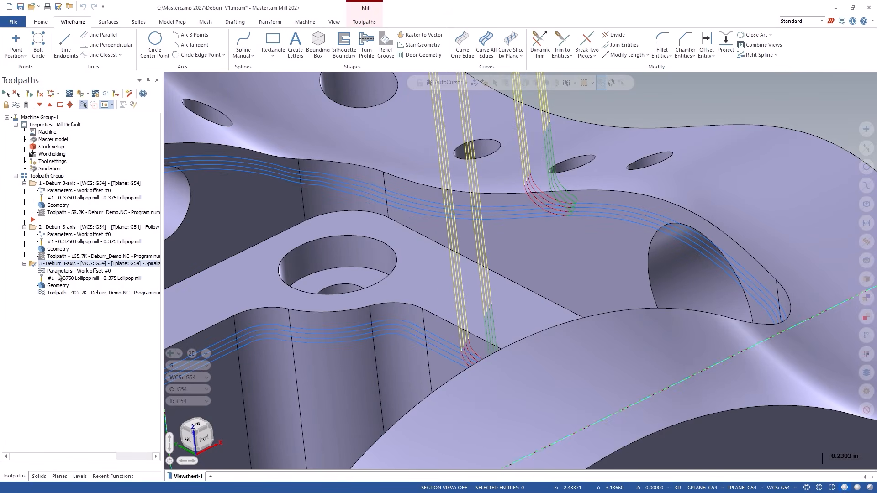
# Step: Enable Spiralize closed contours in the third deburr operation's cut pattern settings and regenerate the toolpath
pyautogui.click(58, 272)
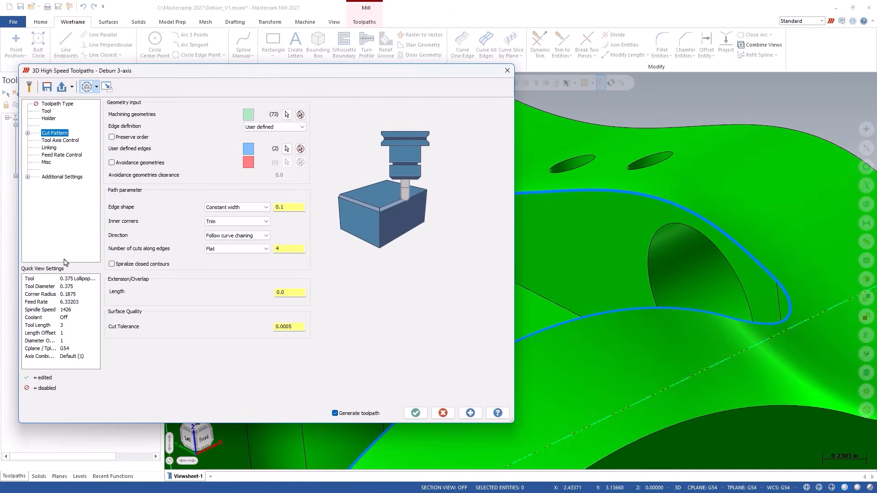
pyautogui.click(112, 265)
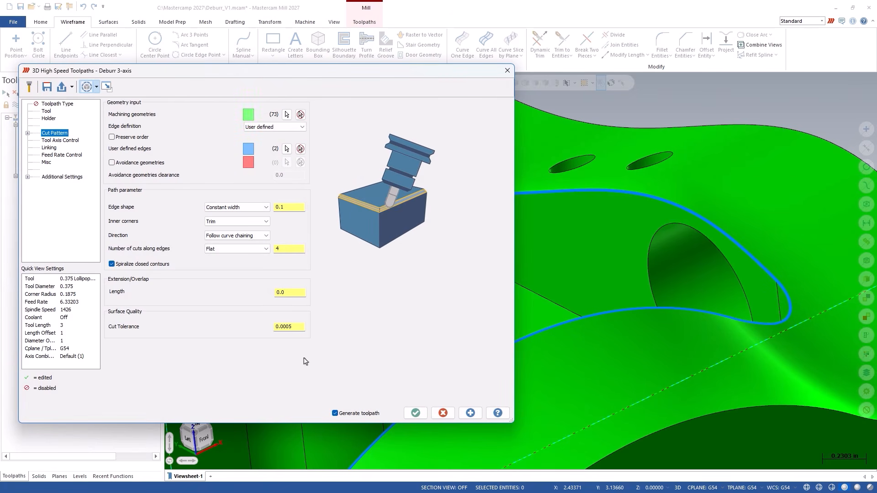
pyautogui.click(415, 414)
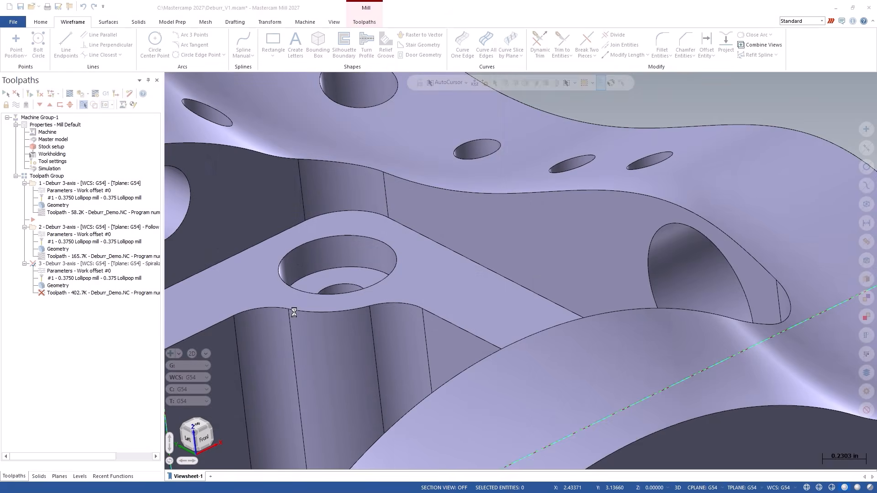
# Step: Play the backplot of the regenerated third operation and examine the spiral transitions between passes along the pocket edge
pyautogui.click(77, 293)
pyautogui.click(169, 78)
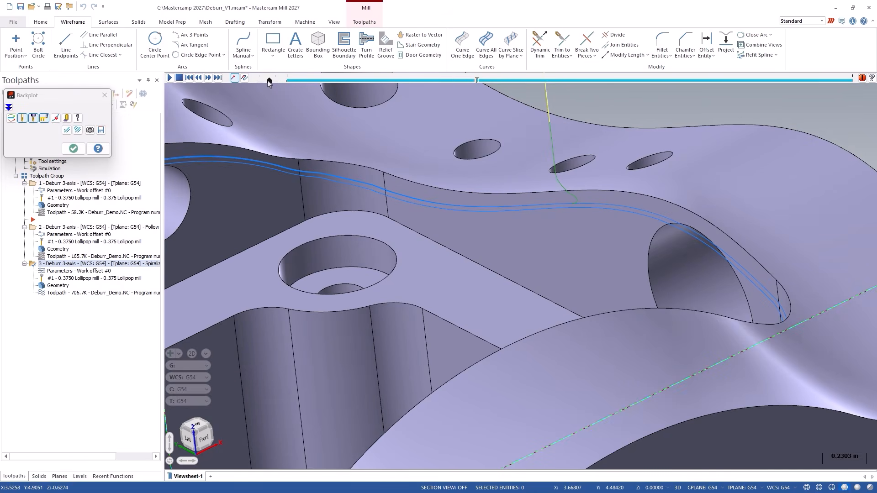
pyautogui.scroll(5, 584, 171)
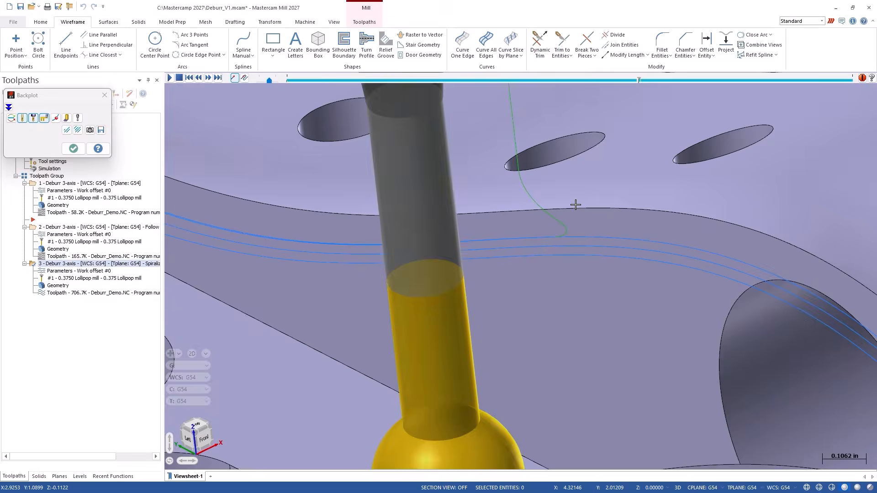
pyautogui.scroll(-1, 576, 204)
pyautogui.scroll(-6, 575, 204)
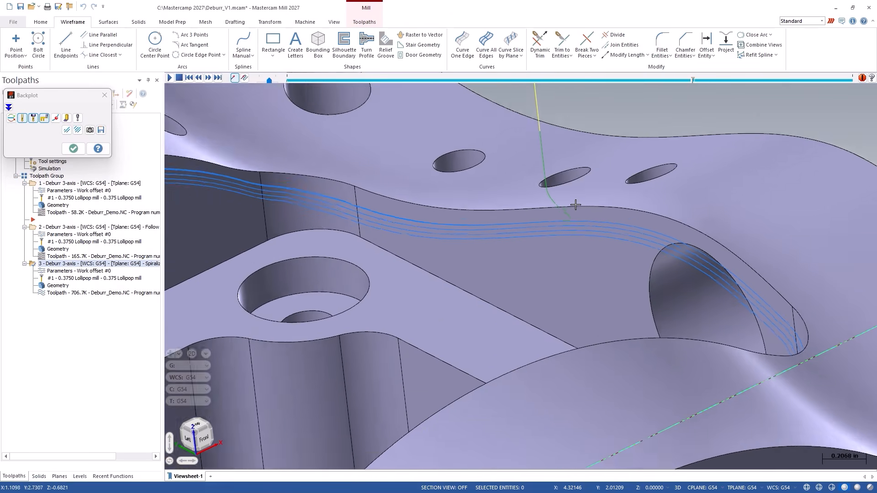